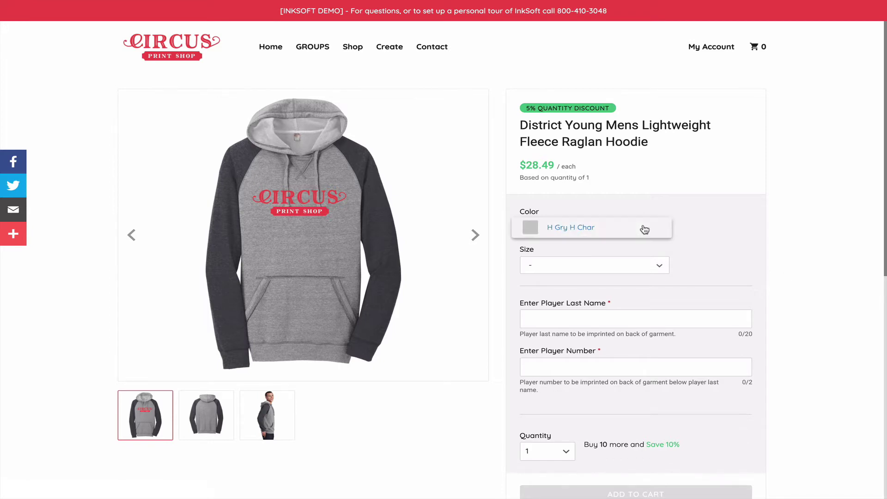
- Choose size L for the hoodie, which shows 12 left in stock
click(660, 268)
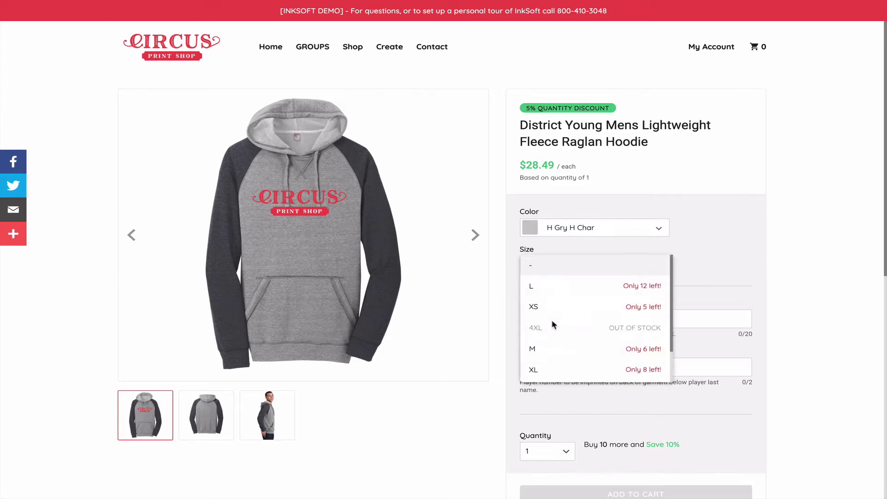
click(548, 290)
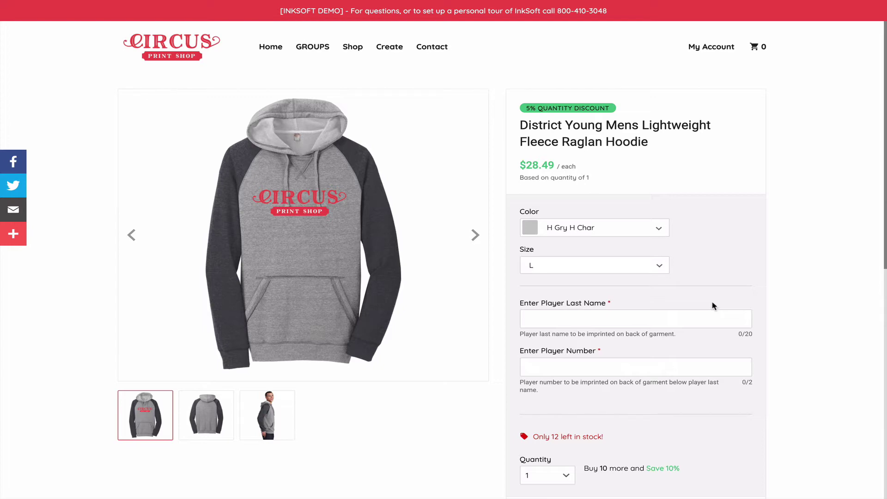
- Fill in HUNT as the player last name and 12 as the player number
click(624, 318)
text(HU)
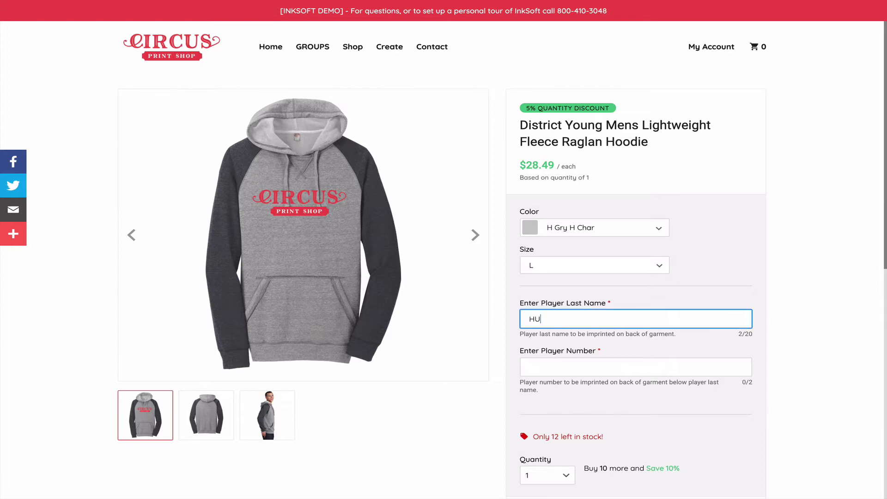
text(NT)
click(645, 368)
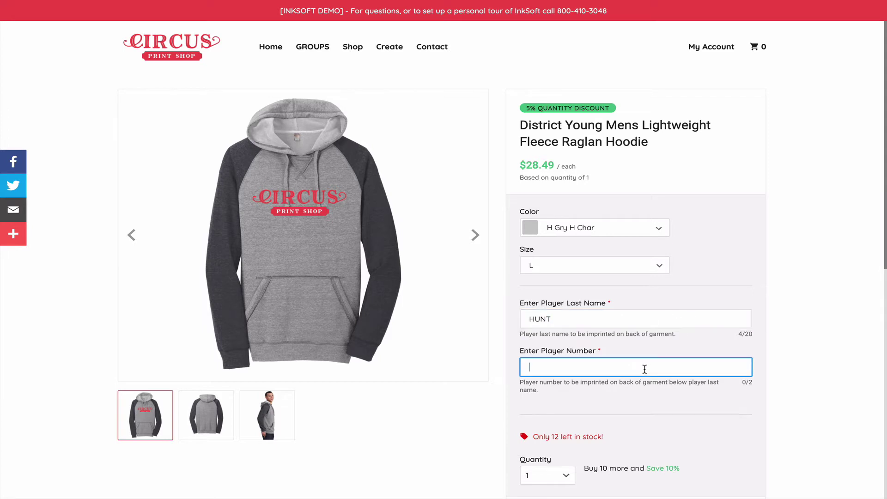
text(12)
click(850, 290)
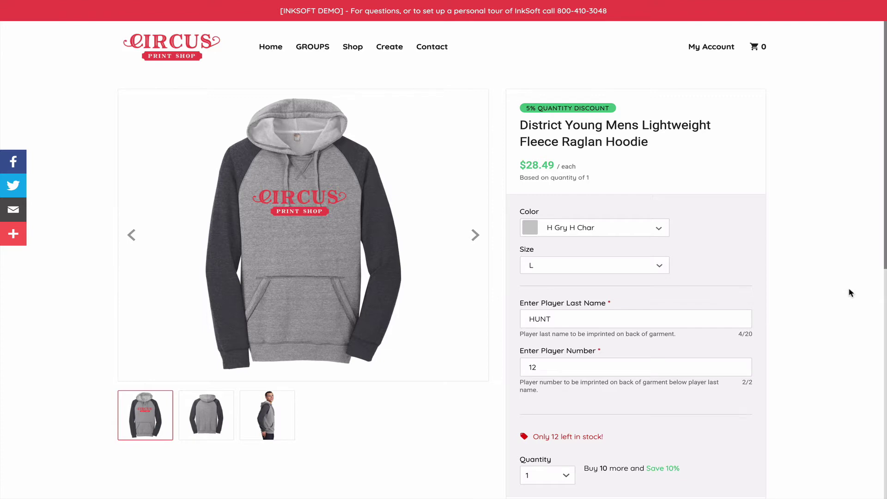
- Go from the CIRCUS store home page to the Store Admin's active products list
click(193, 43)
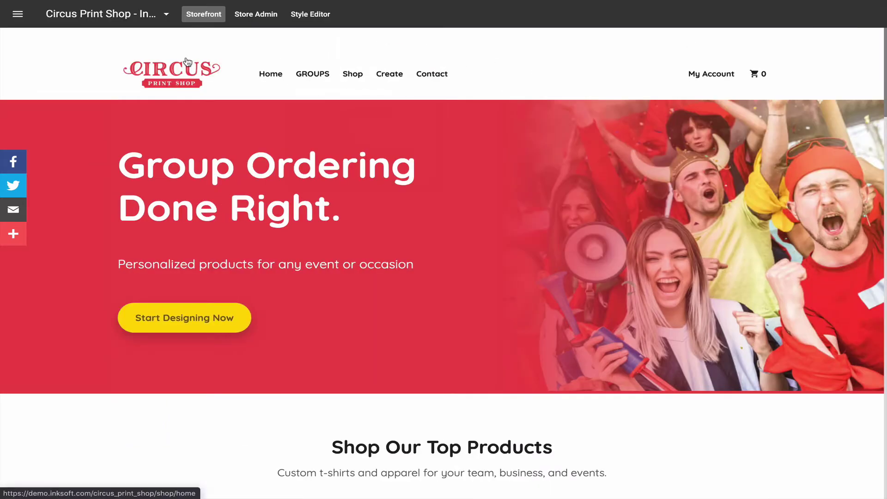
click(265, 21)
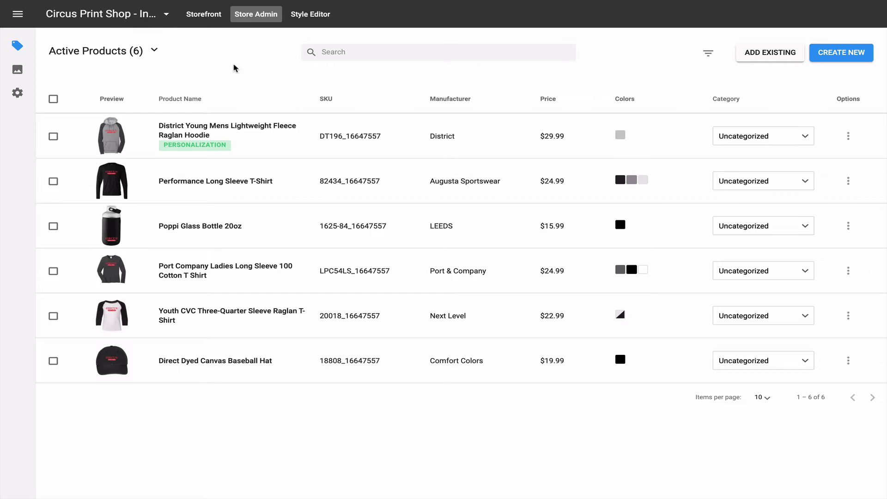
mouse_move(206, 153)
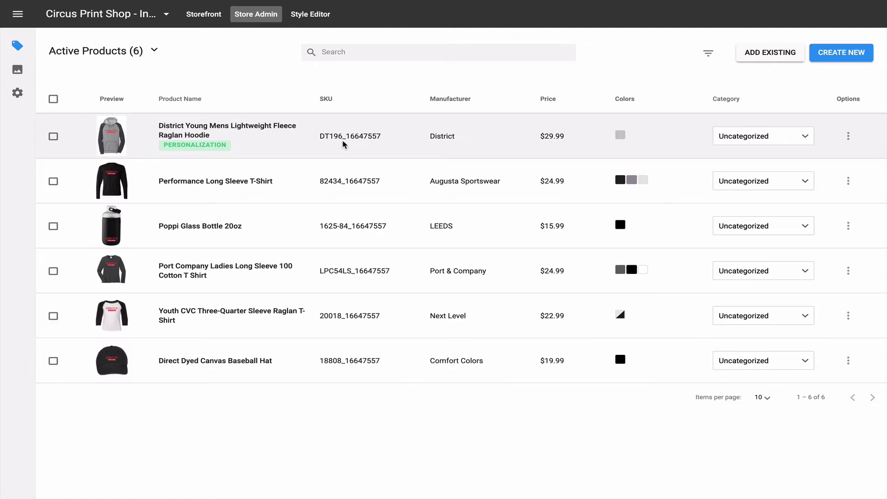
- Open the District fleece raglan hoodie in the admin and view its Personalization fields
click(270, 137)
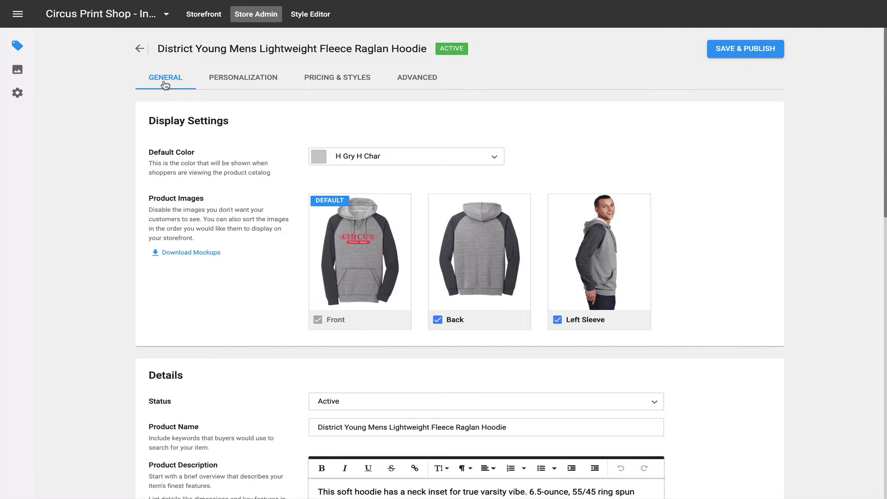
click(250, 83)
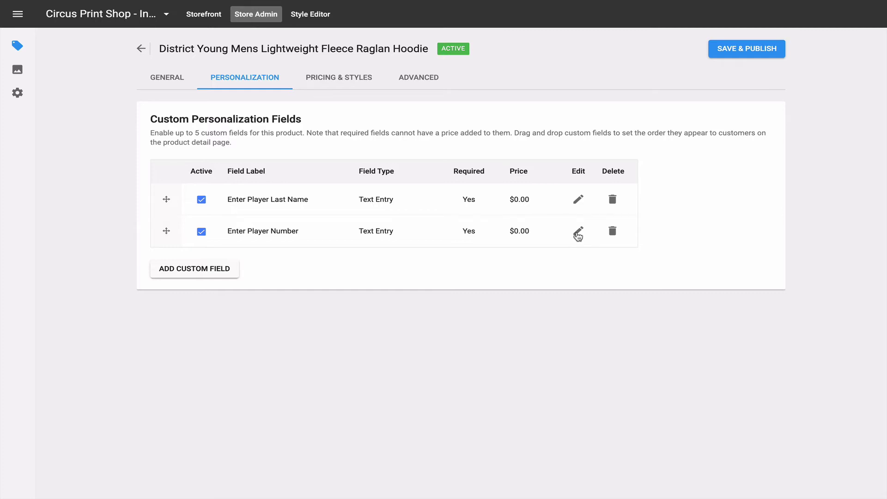
- Edit the Enter Player Number field and set its input formatting to Numbers Only
click(578, 234)
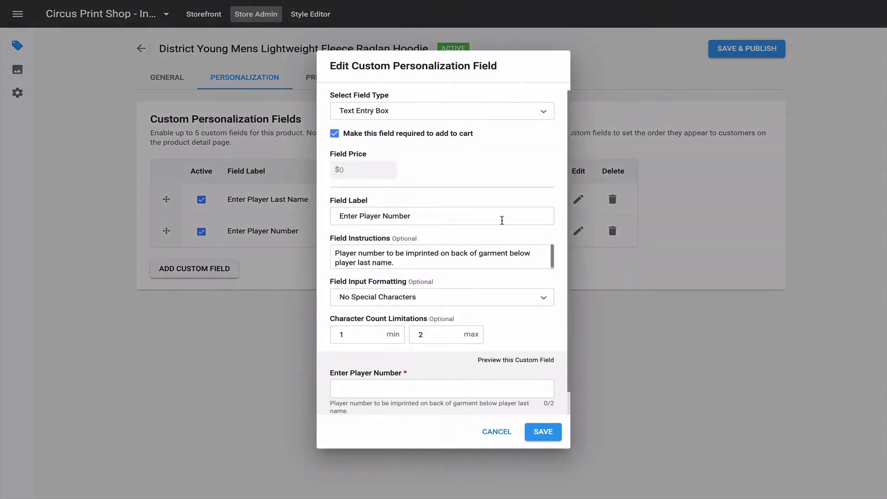
scroll(502, 218, down, 1)
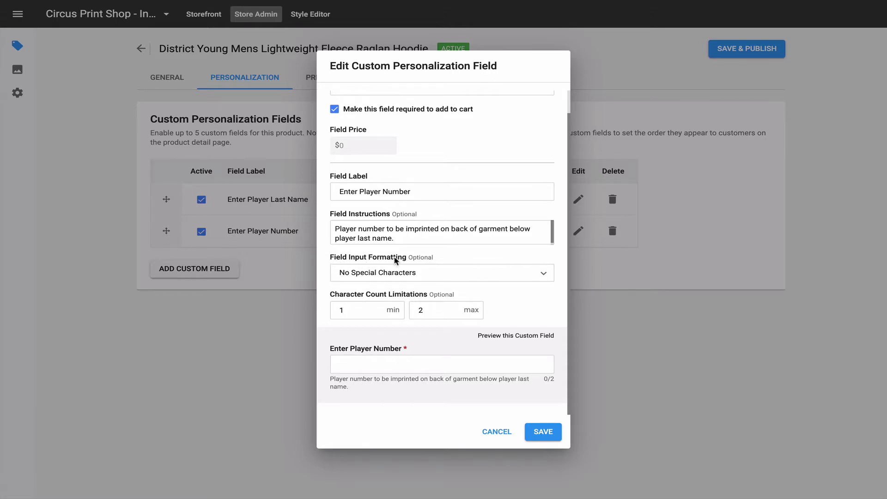
click(482, 275)
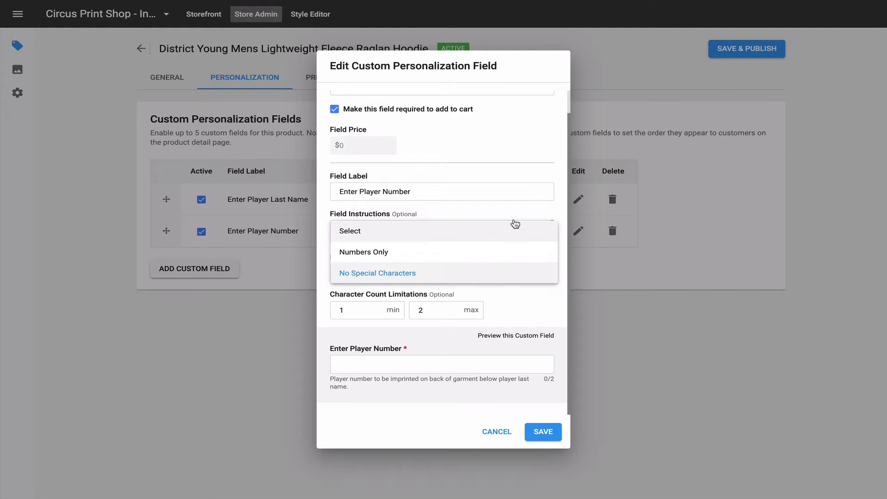
click(528, 213)
click(489, 275)
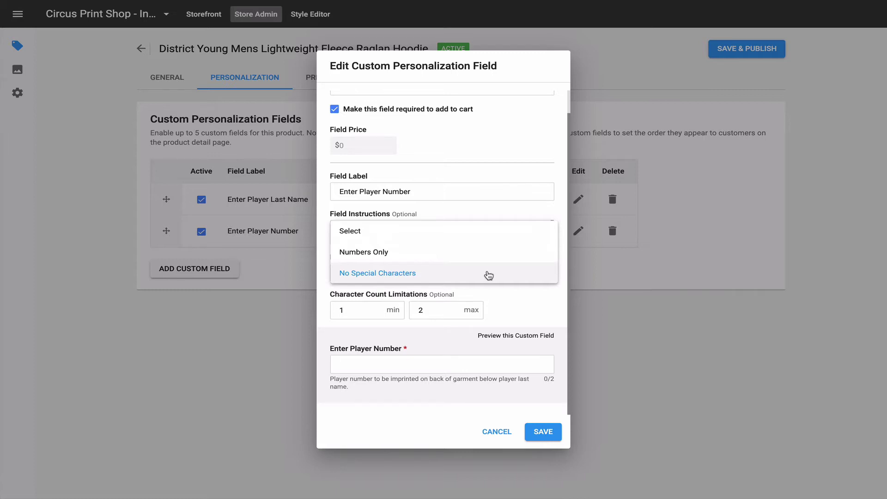
click(374, 260)
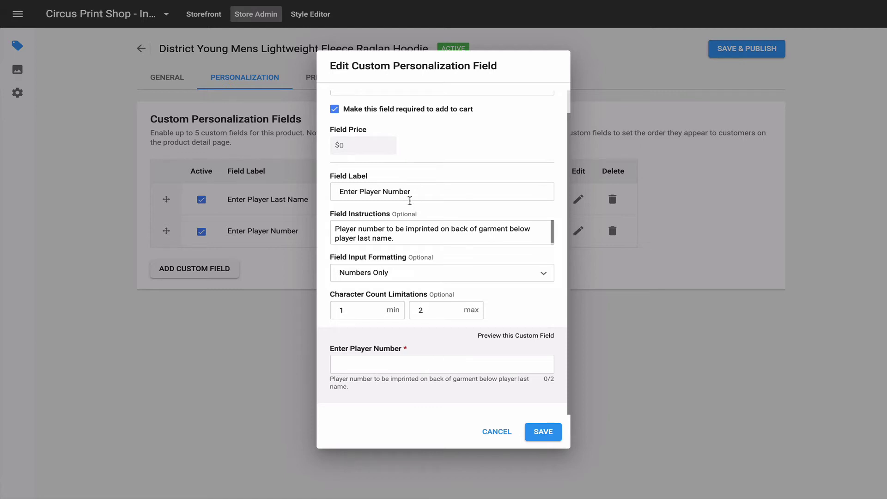
scroll(410, 200, up, 1)
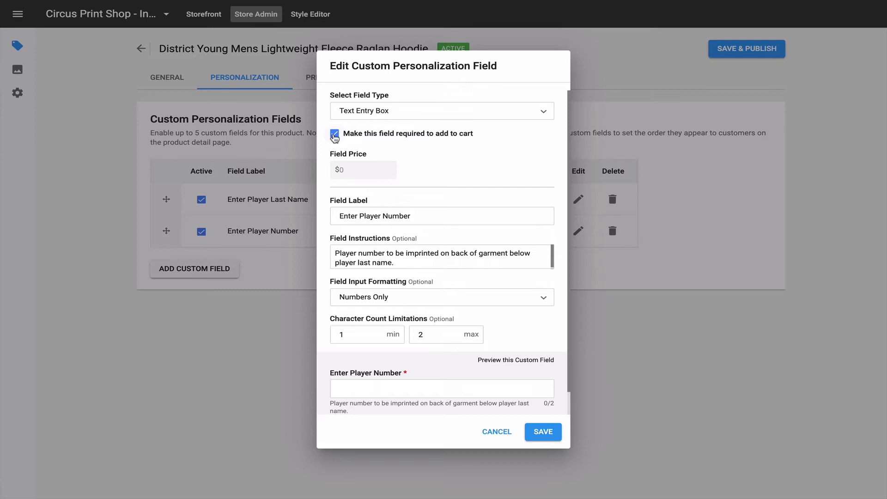
scroll(442, 159, down, 1)
scroll(442, 164, up, 1)
click(334, 134)
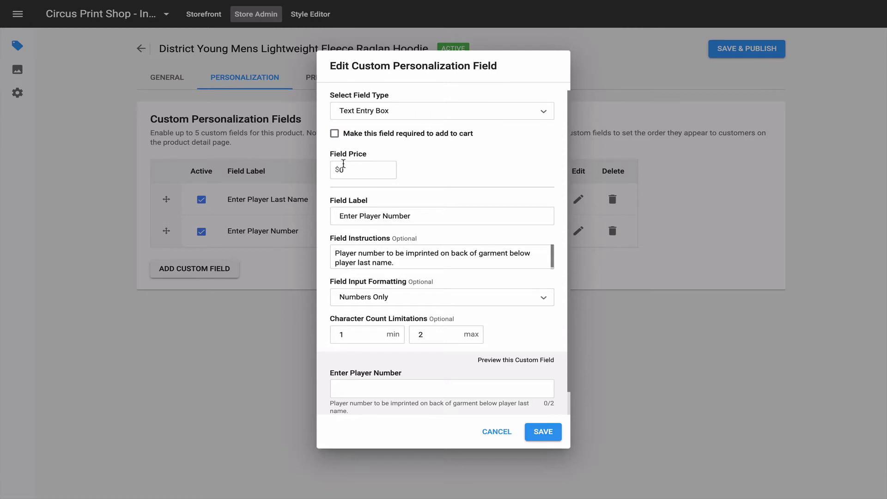
click(331, 133)
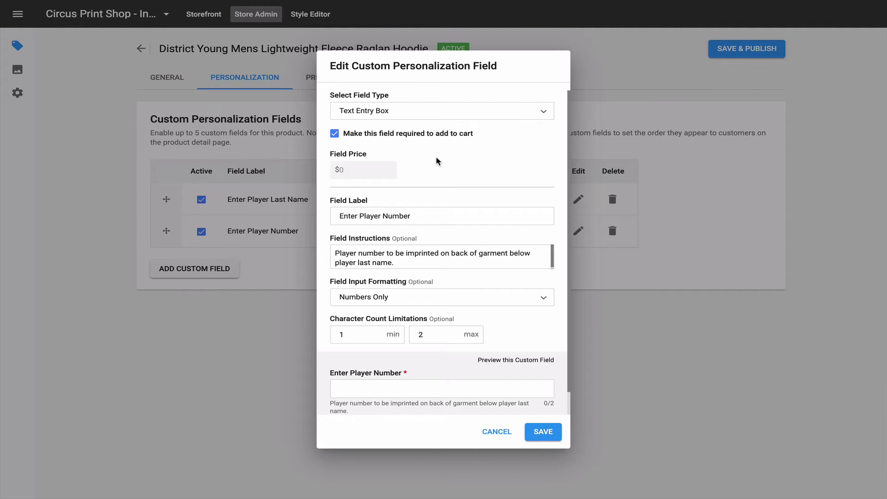
scroll(454, 163, down, 1)
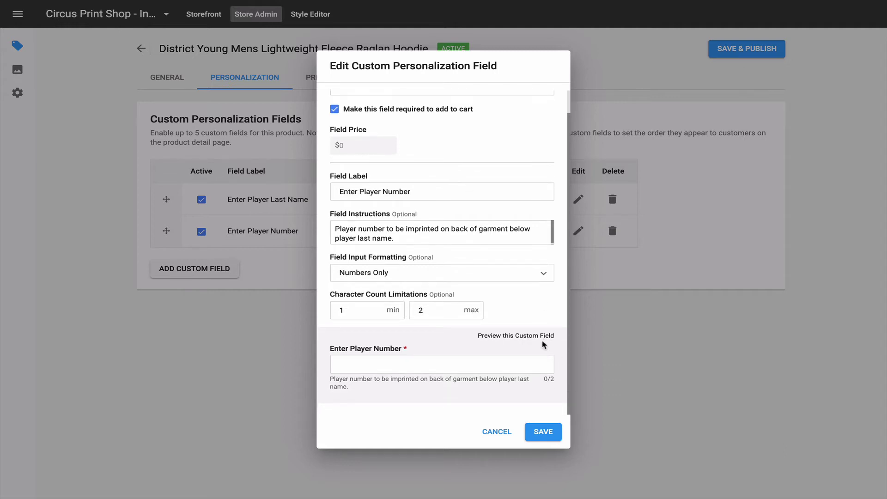
- Type 12 in the preview, clear it to see Required Field, then re-enter 12 (2/2)
click(458, 365)
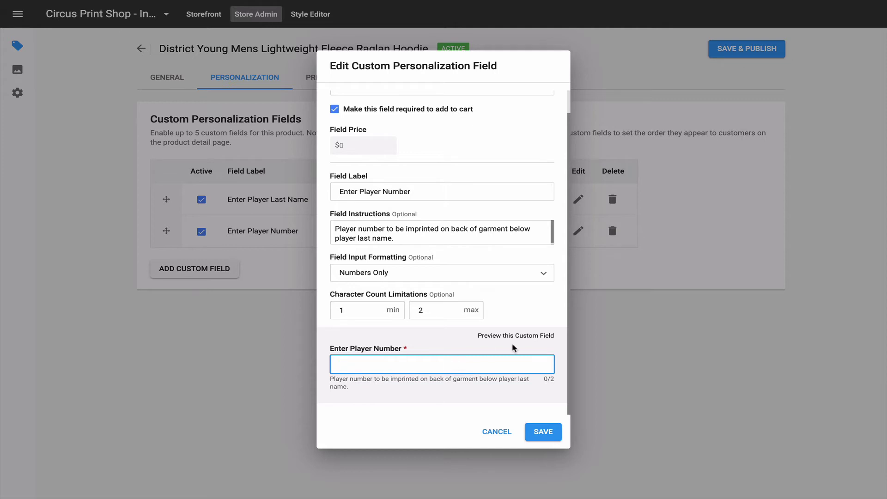
click(522, 332)
click(471, 373)
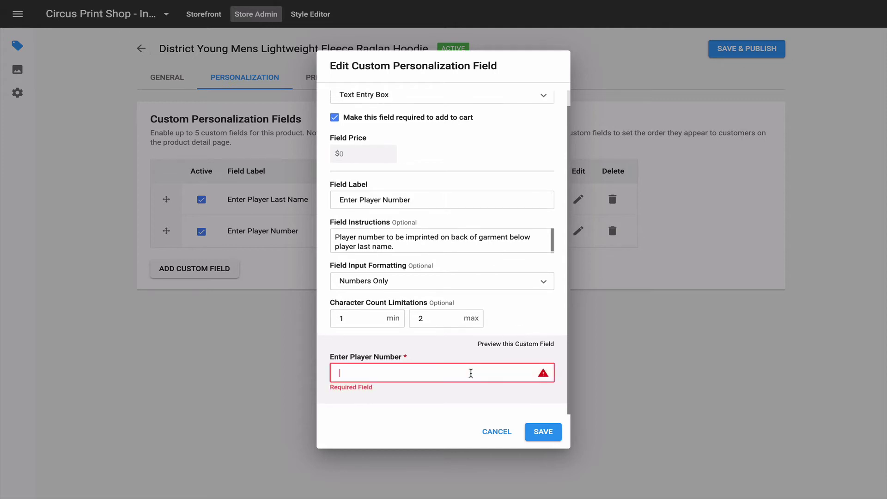
text(12)
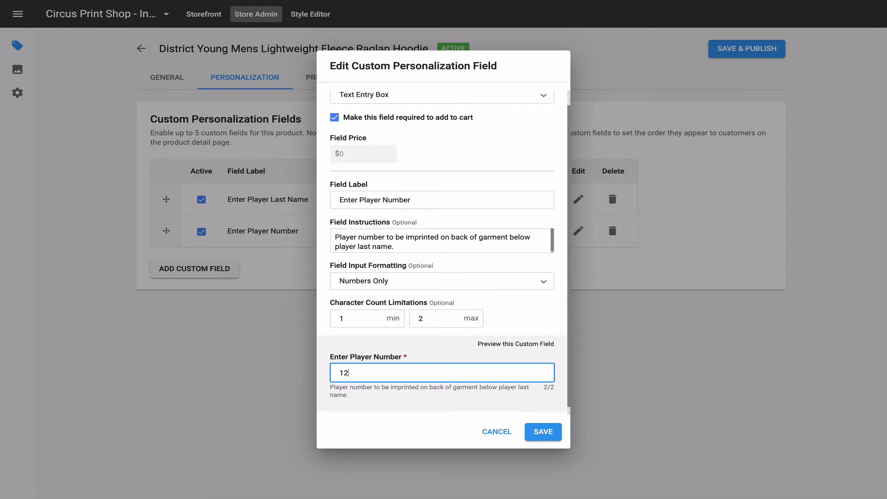
key(BackSpace)
key(BackSpace)
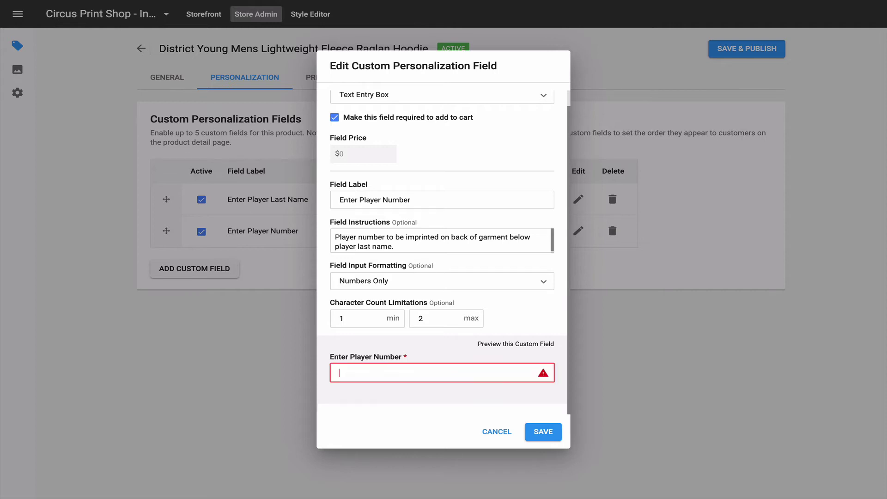
text(1)
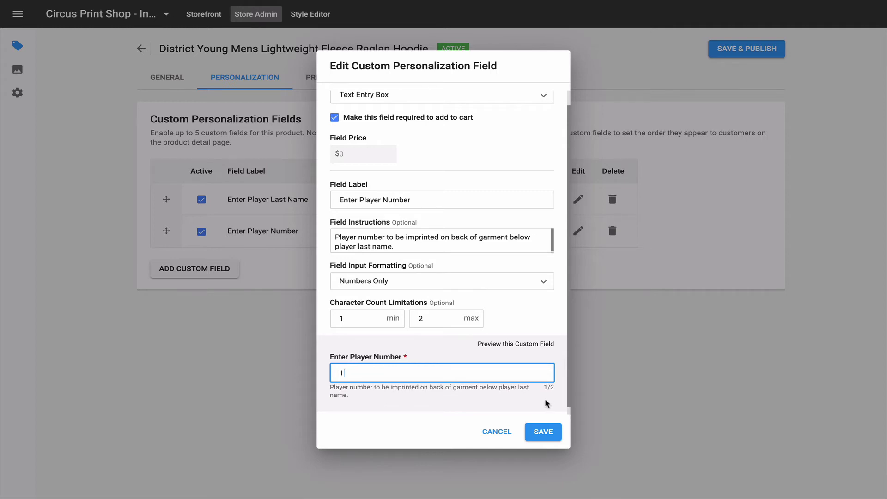
text(2)
- Switch the Player Number formatting from Numbers Only to No Special Characters
click(477, 290)
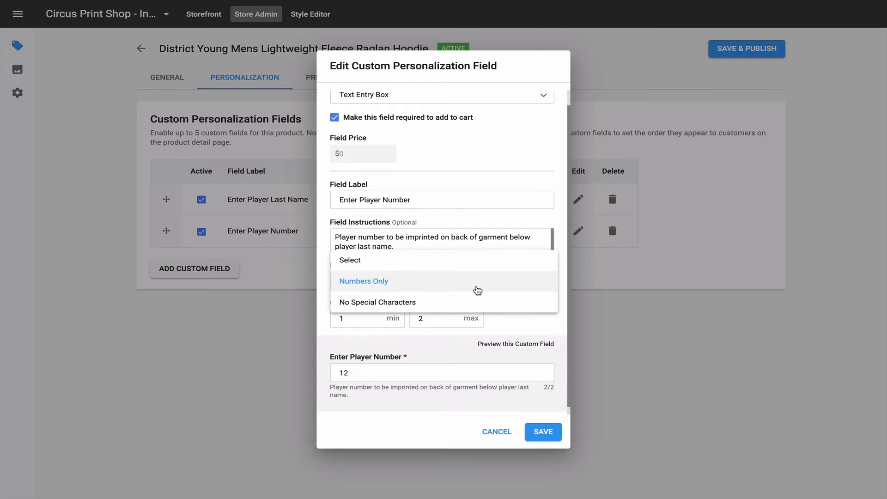
click(413, 303)
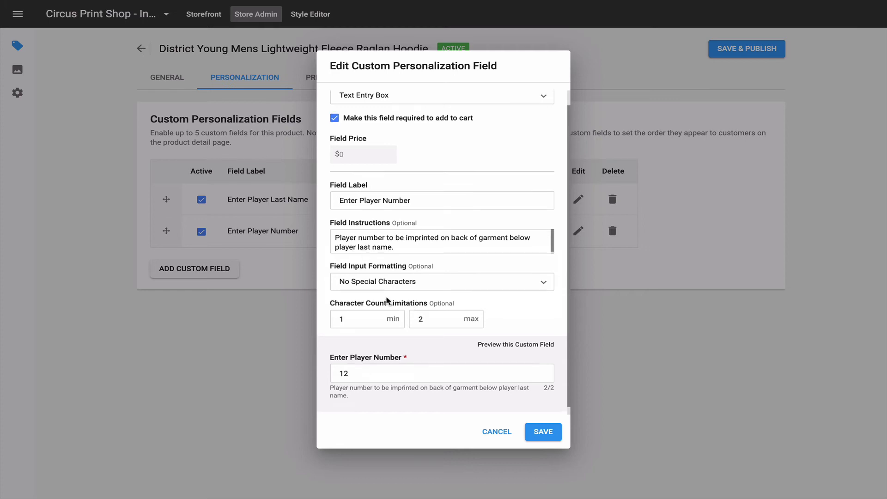
scroll(393, 298, up, 1)
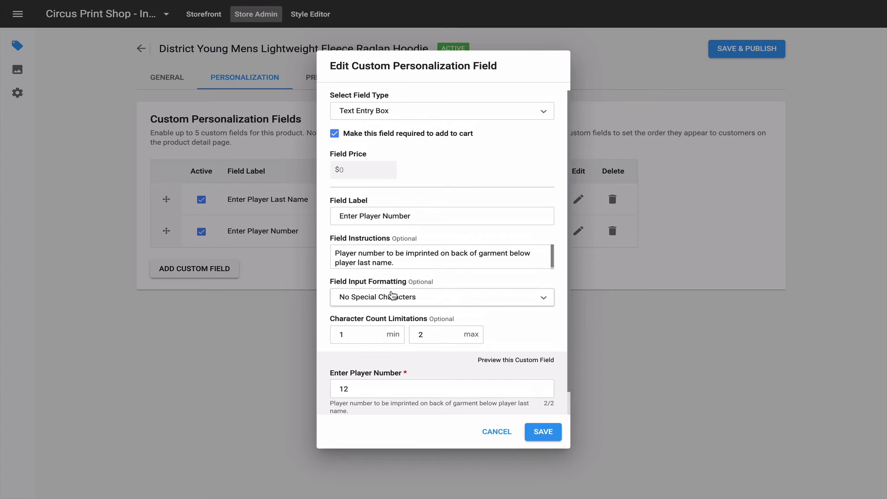